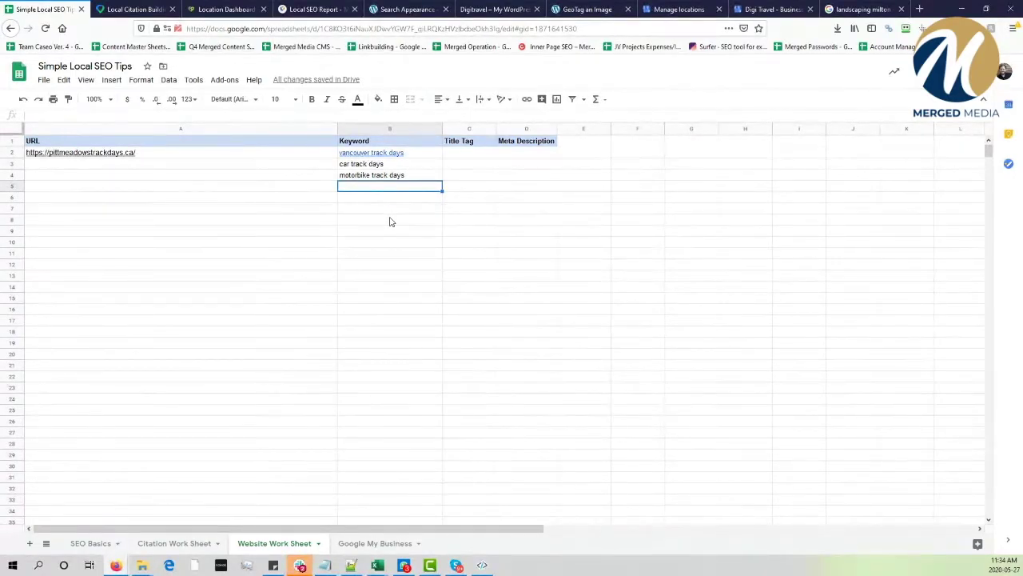
Review the site URL in the worksheet, then search Google for "vancouver track days"
{"action": "left_click", "coordinate": [250, 156]}
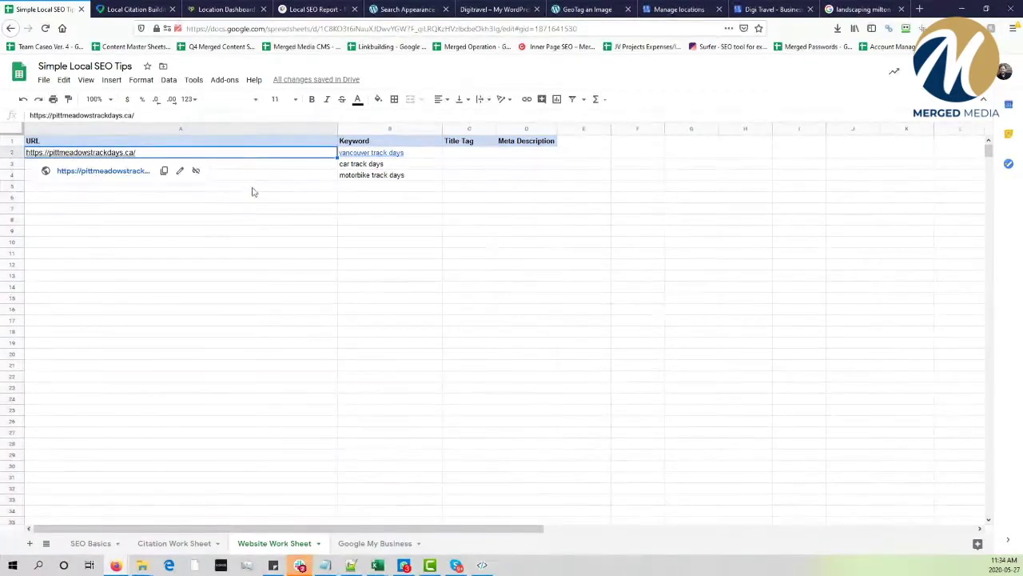
{"action": "mouse_move", "coordinate": [405, 157]}
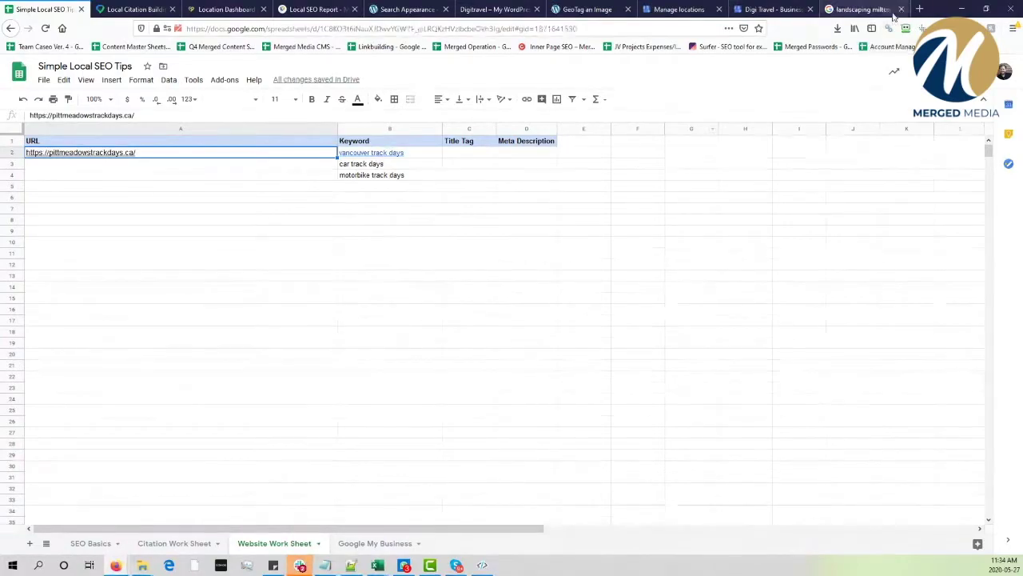
{"action": "left_click", "coordinate": [863, 9]}
{"action": "triple_click", "coordinate": [231, 78]}
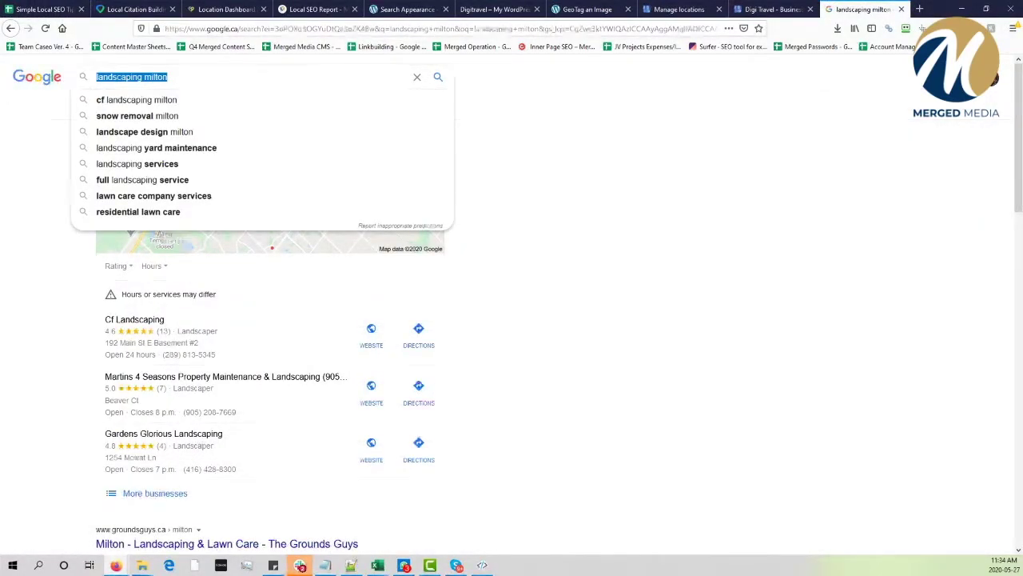
{"action": "type", "text": "vancouver track days"}
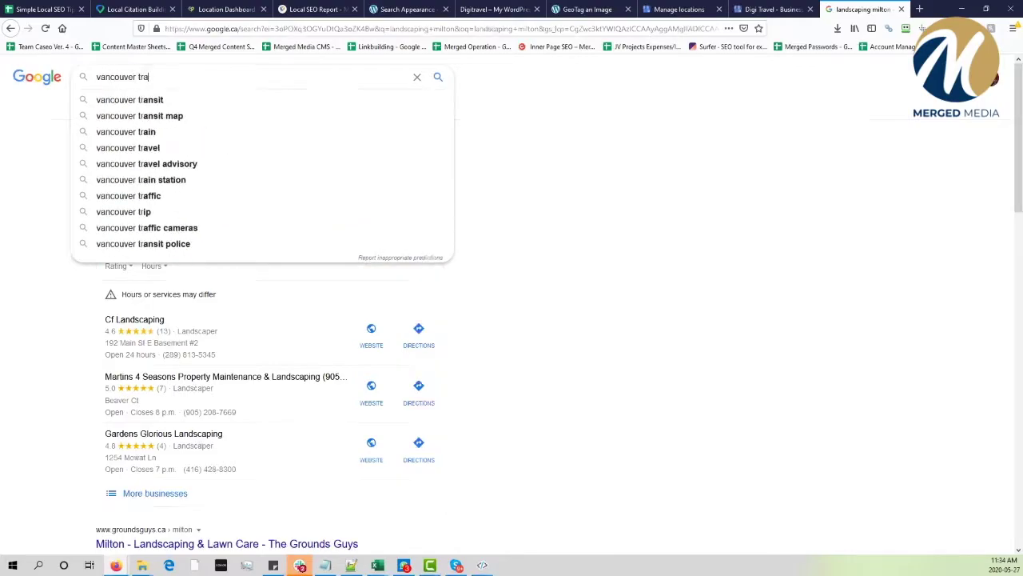
{"action": "key", "text": "Return"}
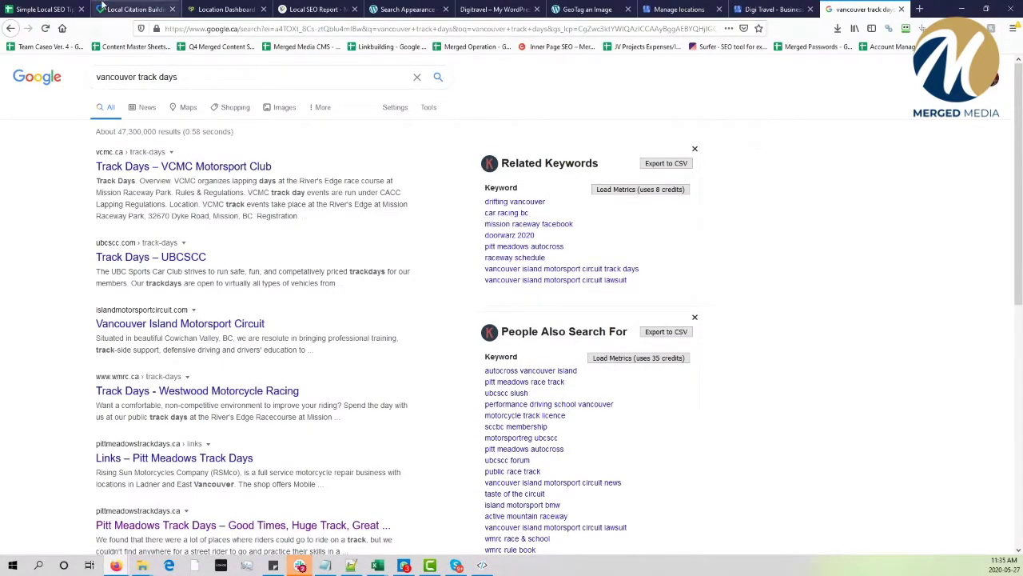
{"action": "left_click", "coordinate": [43, 8]}
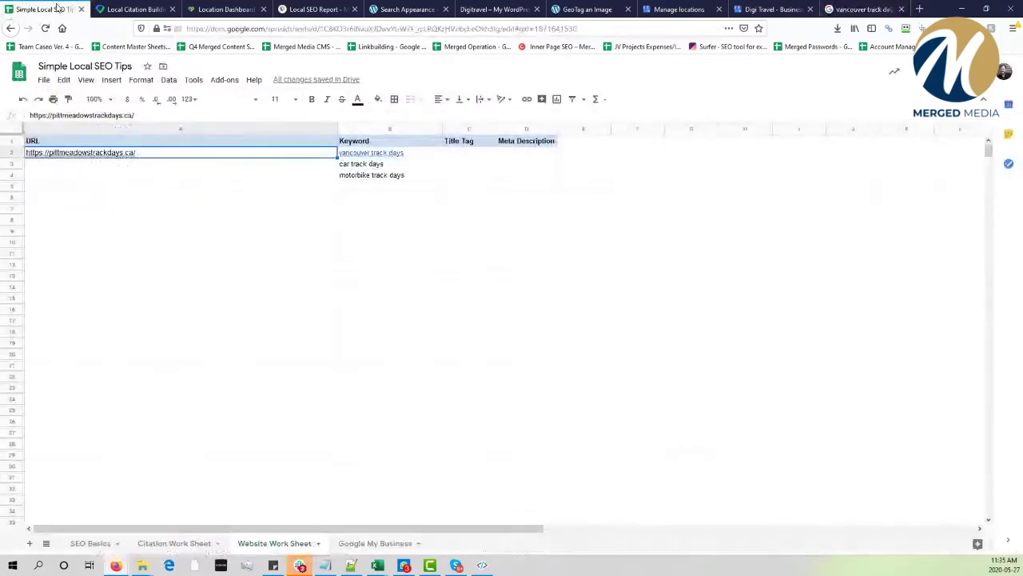
{"action": "left_click", "coordinate": [405, 164]}
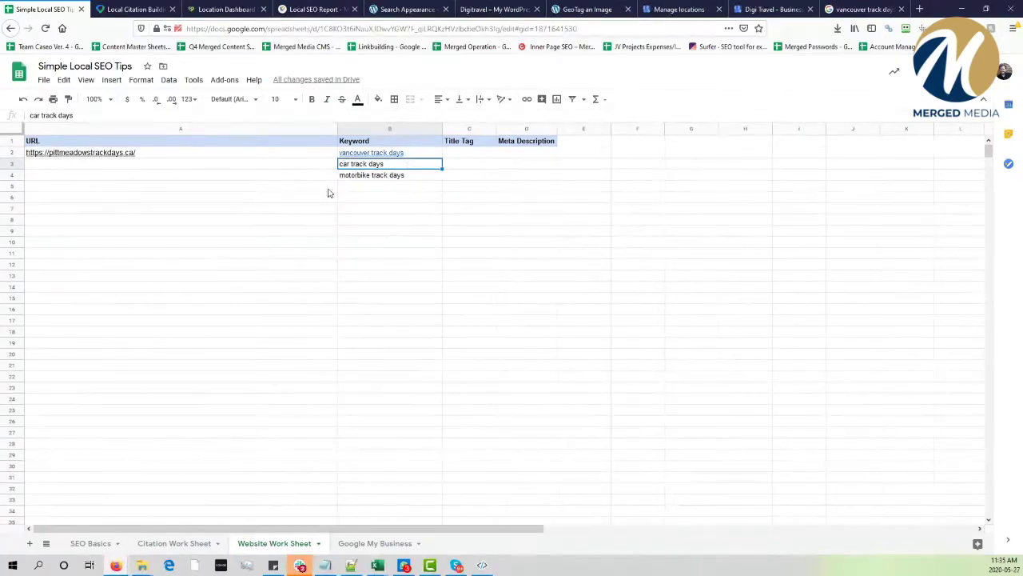
{"action": "left_click", "coordinate": [216, 167]}
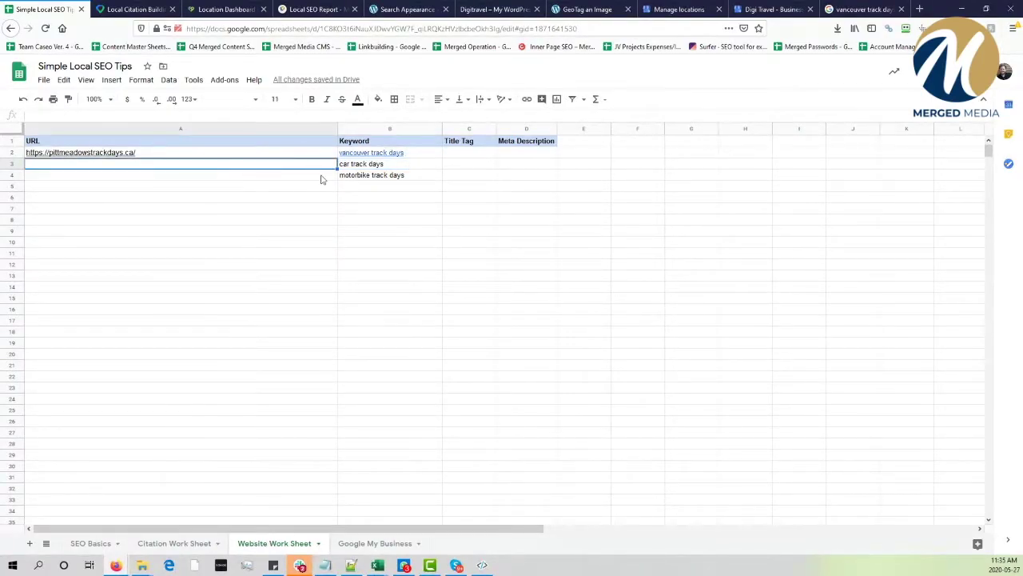
{"action": "left_click", "coordinate": [219, 153]}
{"action": "key", "text": "ctrl+c"}
{"action": "left_click", "coordinate": [227, 169]}
{"action": "key", "text": "ctrl+v"}
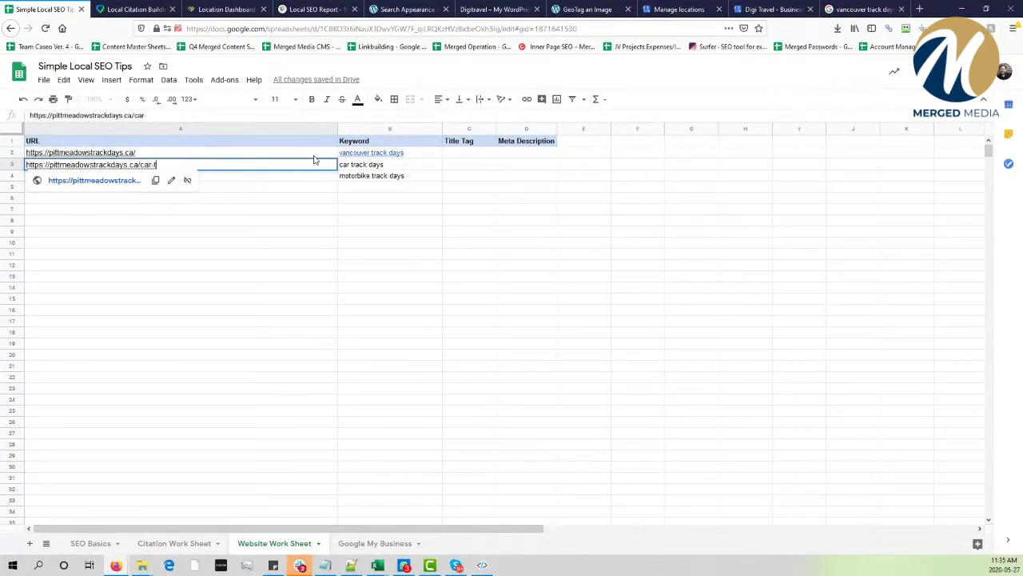
{"action": "type", "text": "rack-days/"}
{"action": "key", "text": "Return"}
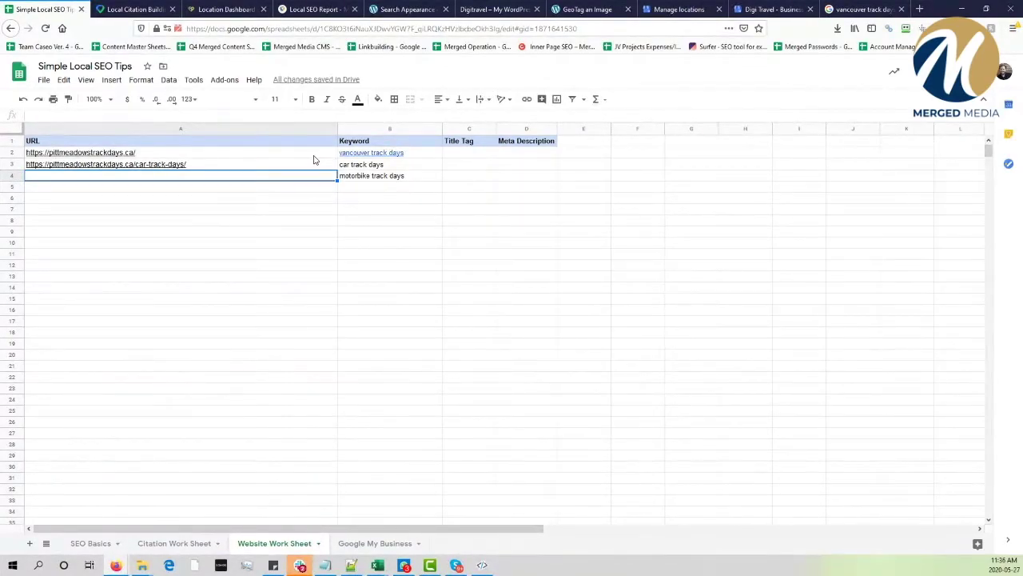
Return to the Google results and highlight the first result's title as an example of a title tag
{"action": "left_click", "coordinate": [429, 254]}
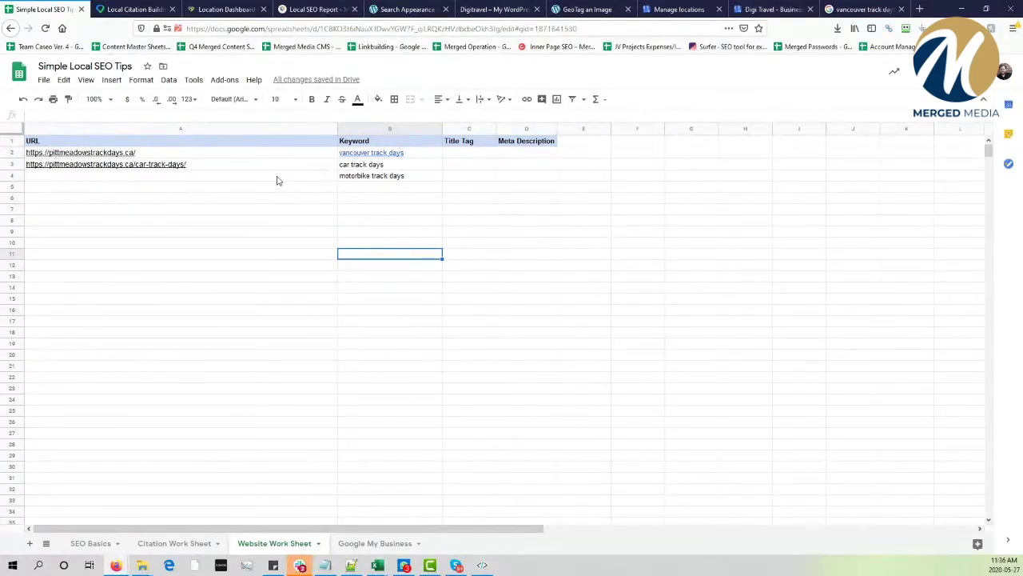
{"action": "left_click", "coordinate": [253, 165]}
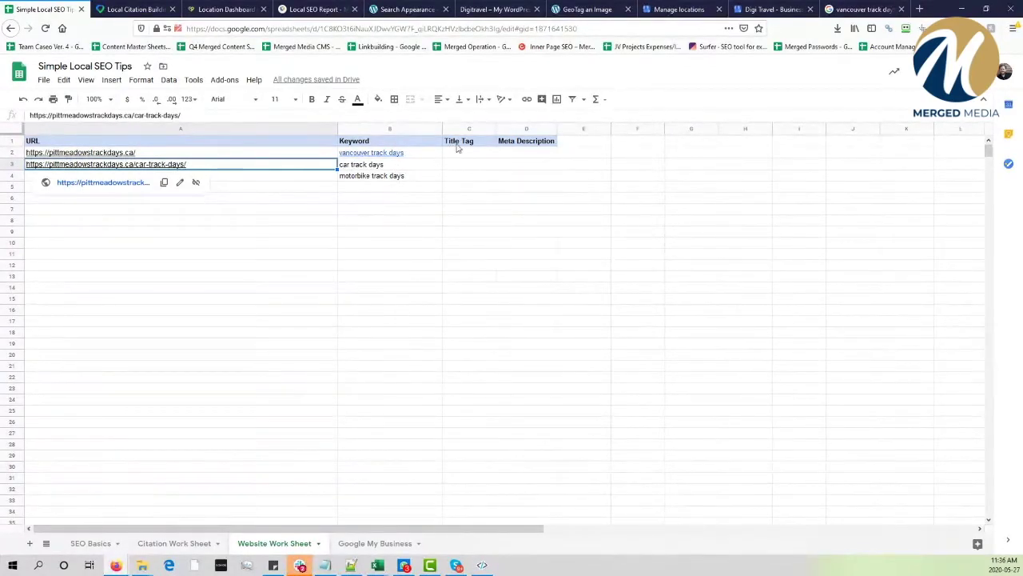
{"action": "left_click", "coordinate": [555, 128]}
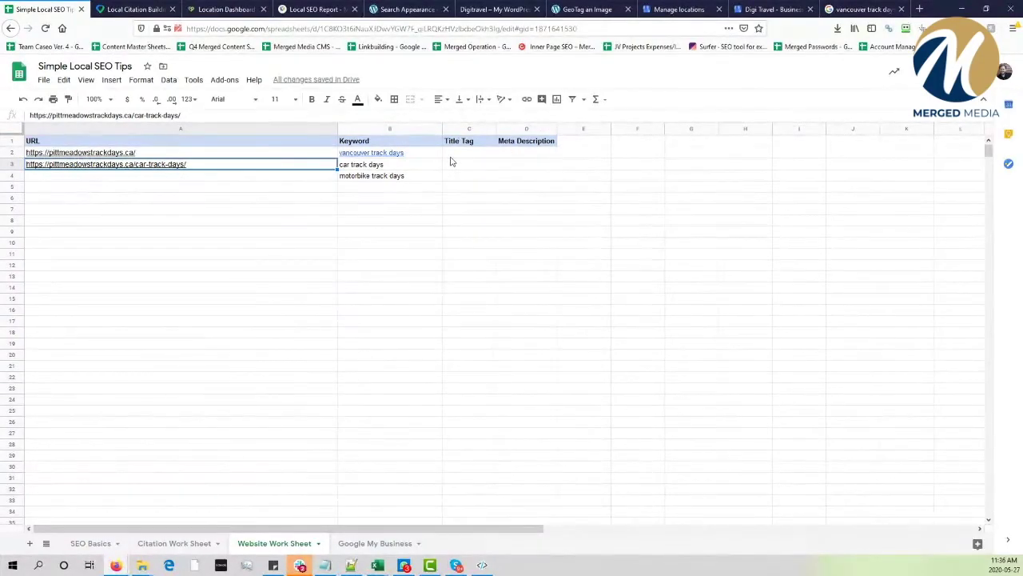
{"action": "key", "text": "ctrl+shift+Tab"}
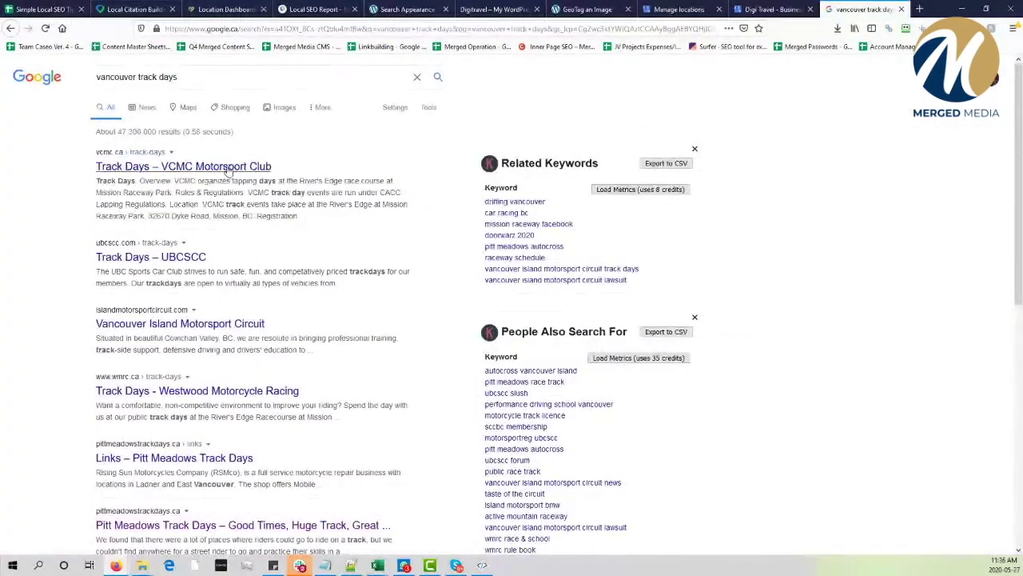
{"action": "left_click_drag", "start_coordinate": [274, 167], "coordinate": [96, 172]}
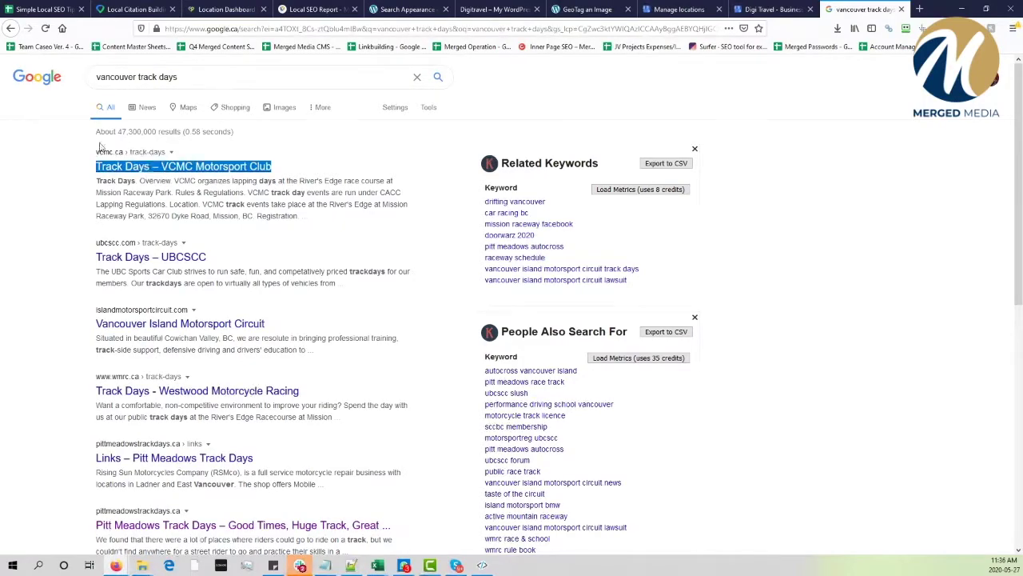
In the worksheet, enter the homepage title tag "Vancouver Track Days | Pitt Meadows Track Days" and fit the Title Tag column to its text
{"action": "left_click", "coordinate": [48, 8]}
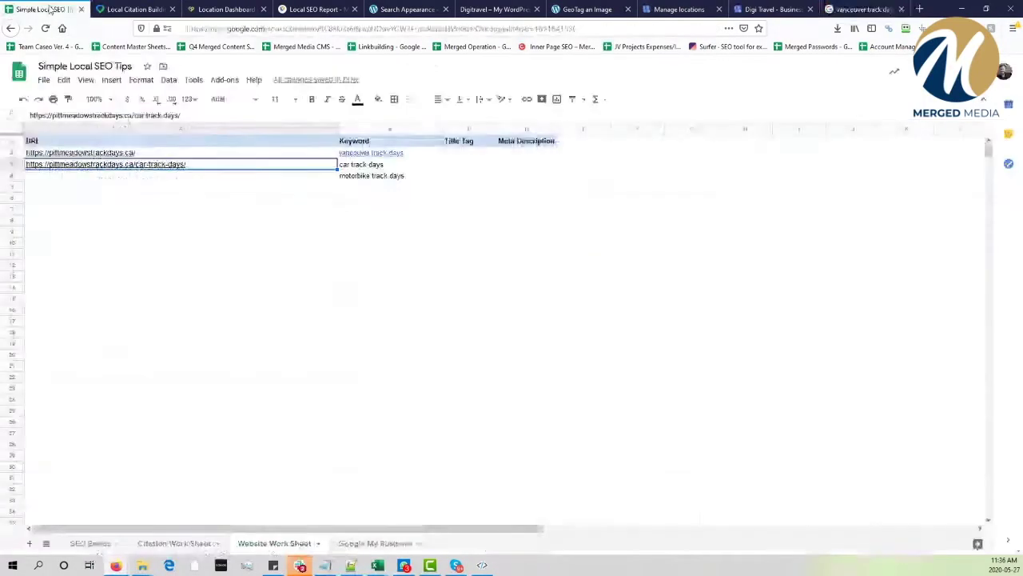
{"action": "left_click", "coordinate": [472, 155]}
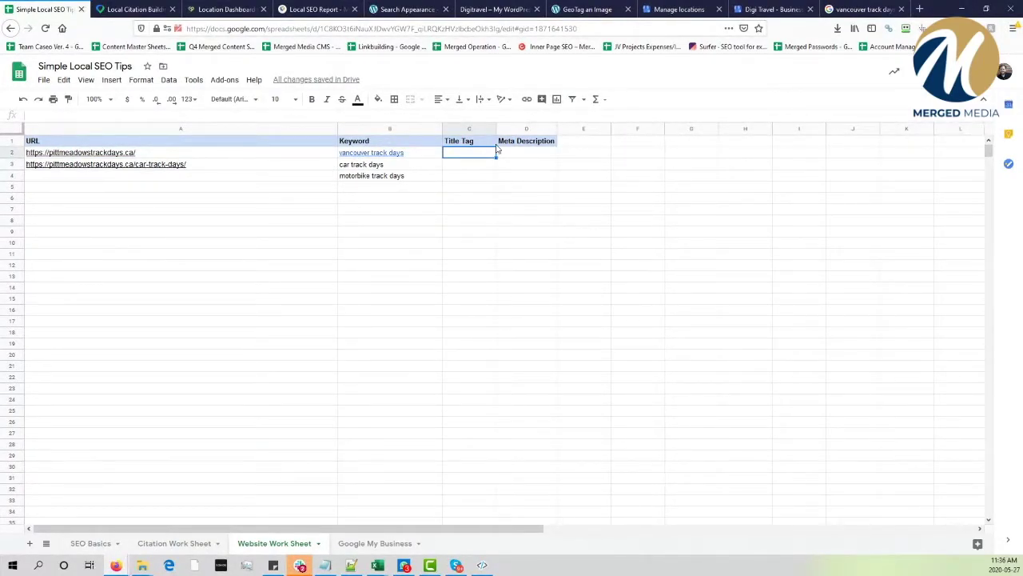
{"action": "type", "text": "Vancouver Track Days "}
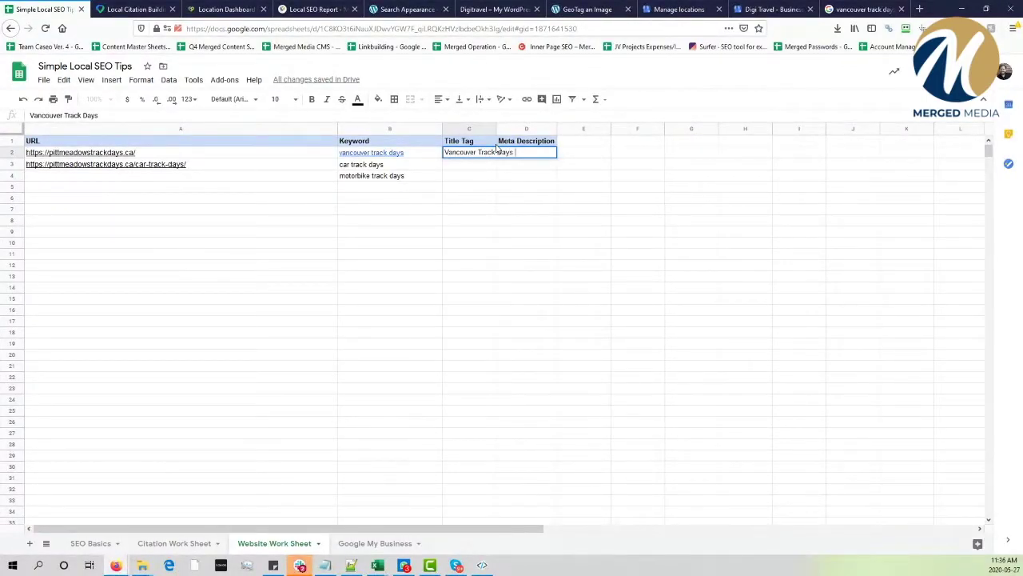
{"action": "type", "text": "|"}
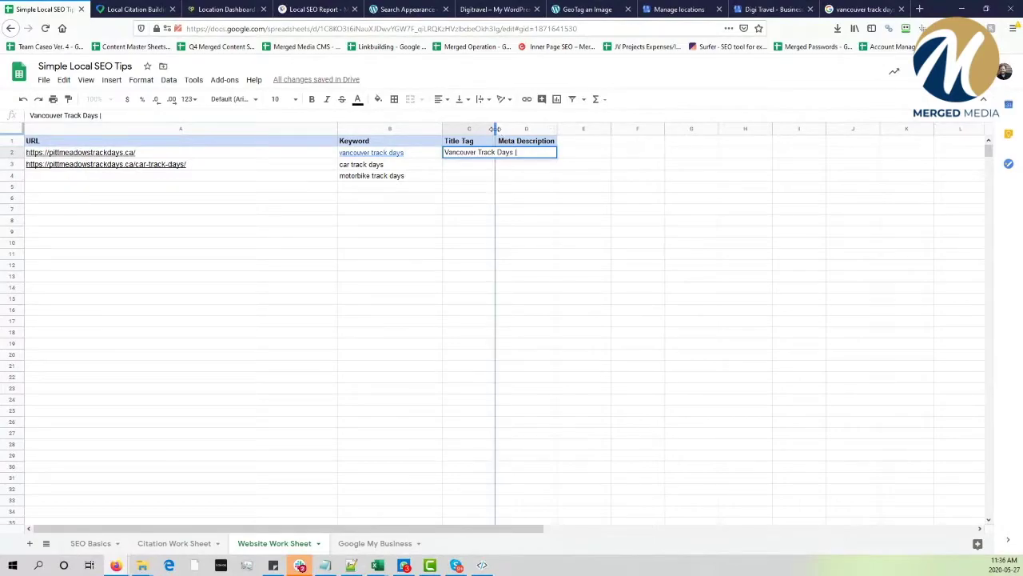
{"action": "left_click_drag", "start_coordinate": [496, 129], "coordinate": [475, 129]}
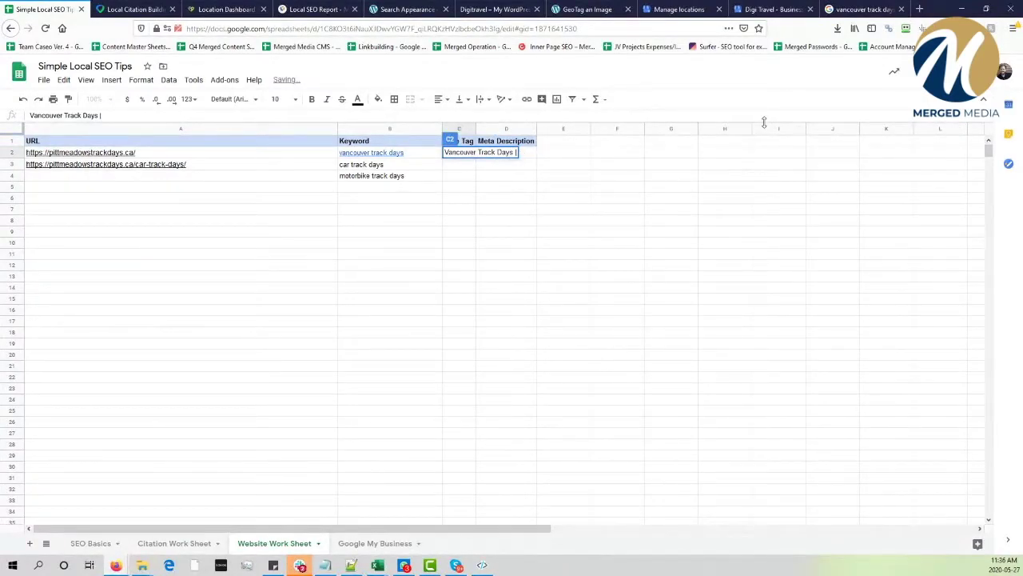
{"action": "type", "text": "Pu"}
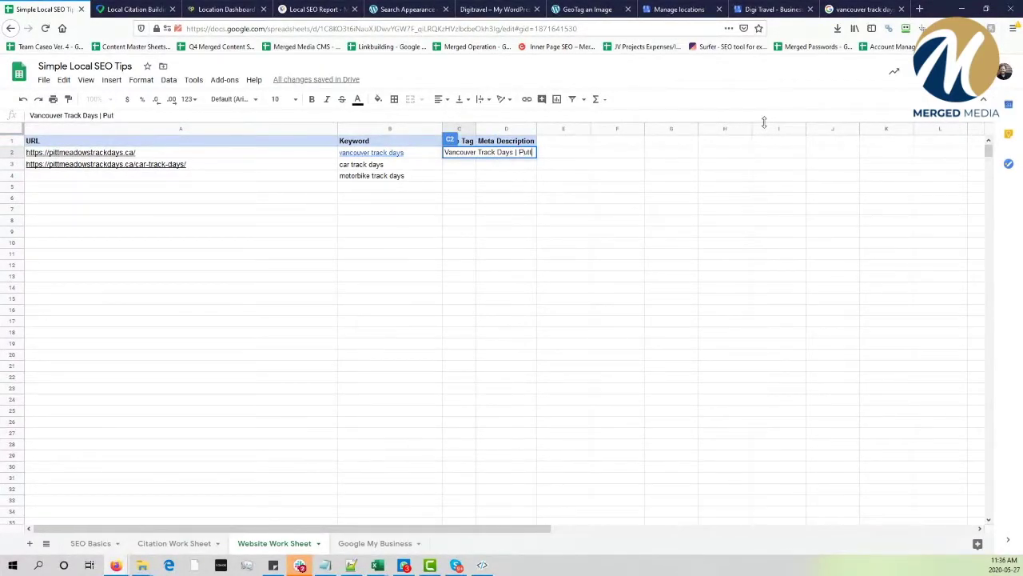
{"action": "key", "text": "BackSpace"}
{"action": "type", "text": "itt M"}
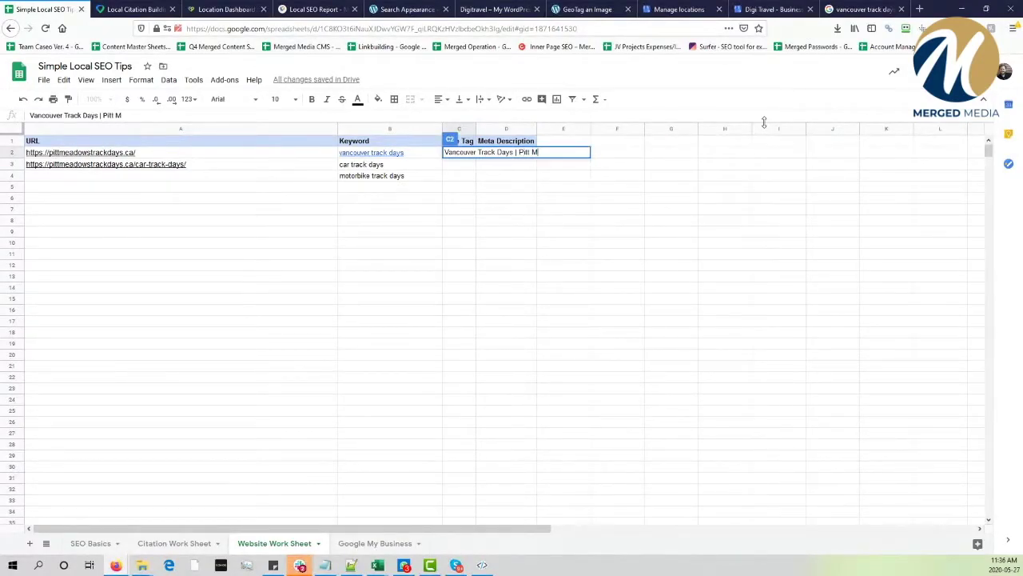
{"action": "type", "text": "eadows Track Days"}
{"action": "key", "text": "Return"}
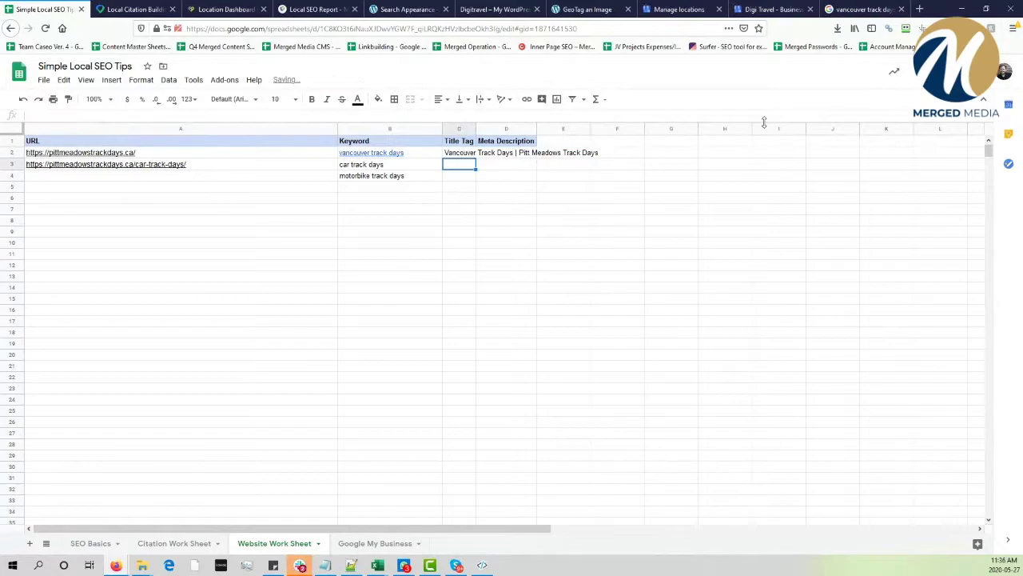
{"action": "double_click", "coordinate": [476, 128]}
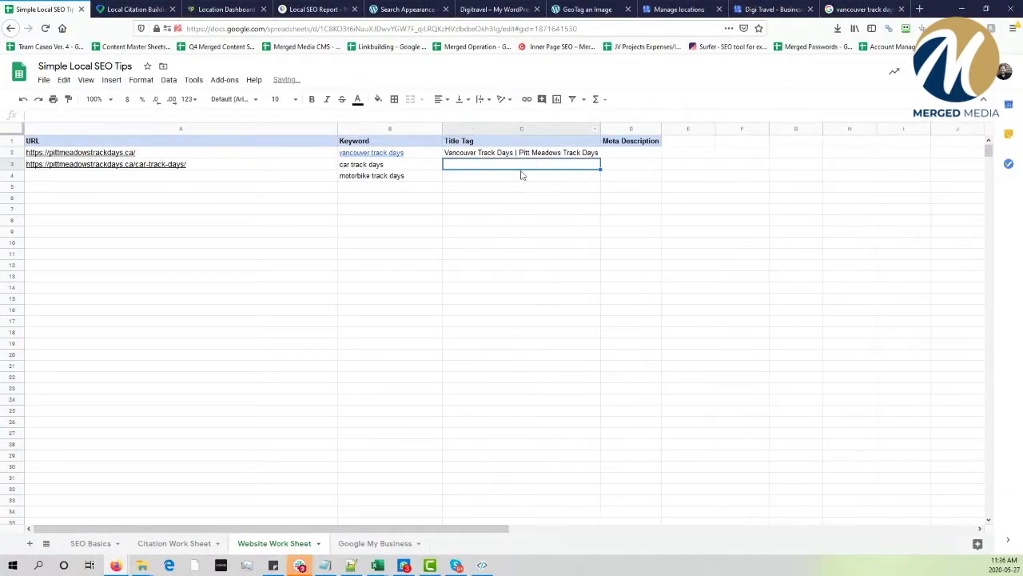
Copy the homepage title tag and open the Pitt Meadows Track Days WordPress dashboard in place of the Digitravel page
{"action": "left_click", "coordinate": [559, 156]}
{"action": "key", "text": "ctrl+c"}
{"action": "left_click", "coordinate": [842, 7]}
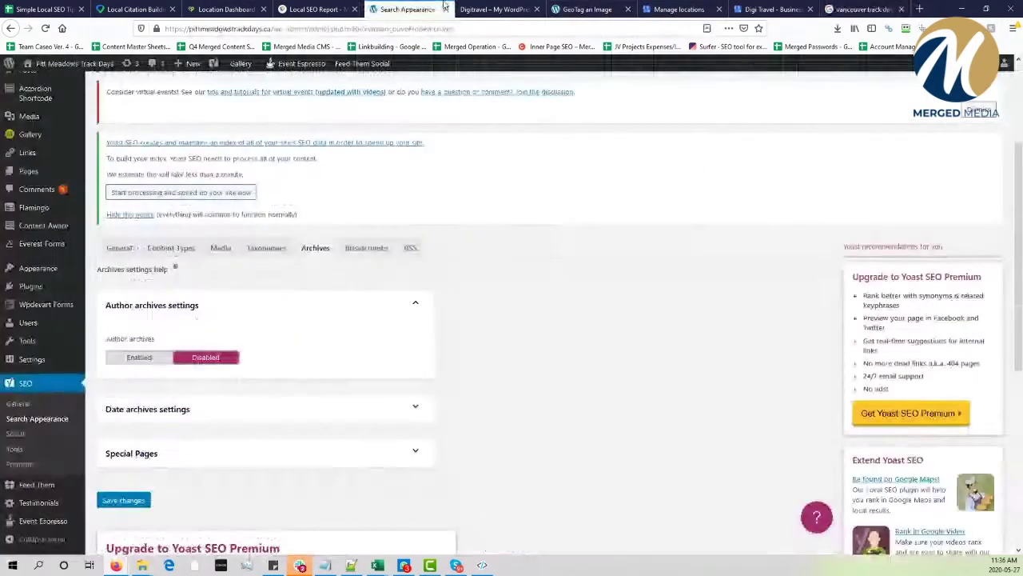
{"action": "left_click", "coordinate": [480, 9]}
{"action": "left_click", "coordinate": [376, 28]}
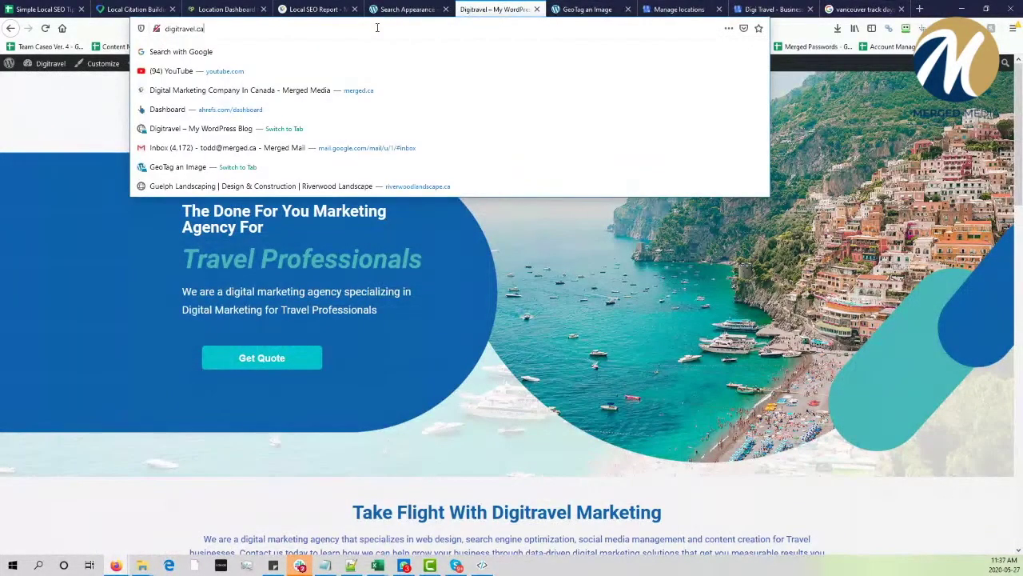
{"action": "key", "text": "ctrl+a"}
{"action": "type", "text": "meado"}
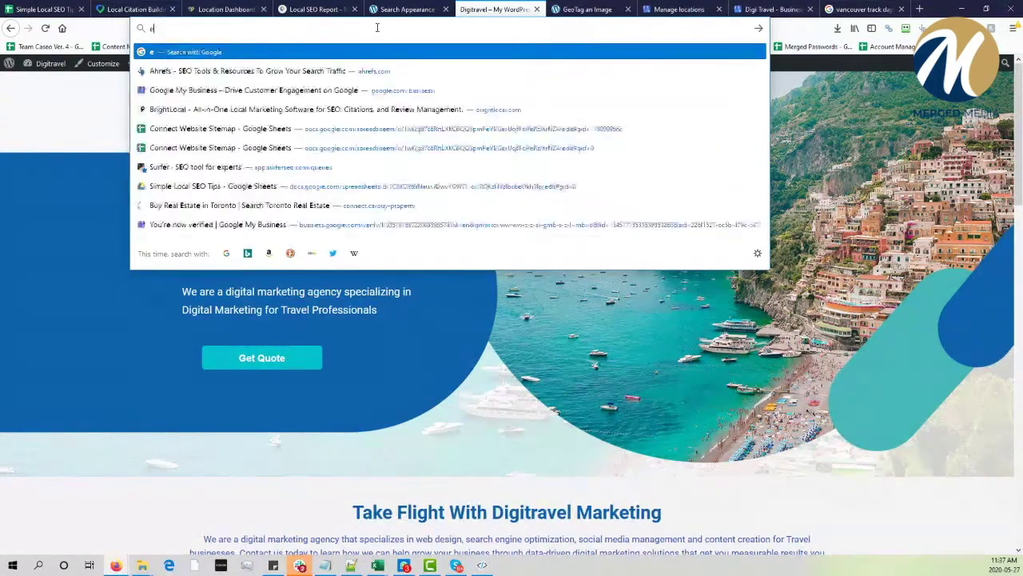
{"action": "type", "text": "w"}
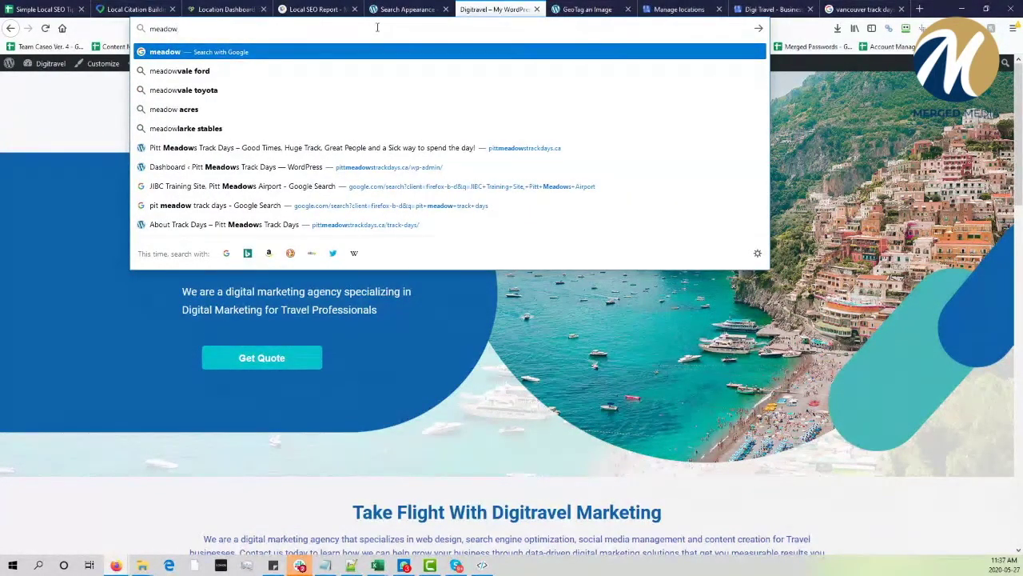
{"action": "left_click", "coordinate": [389, 160]}
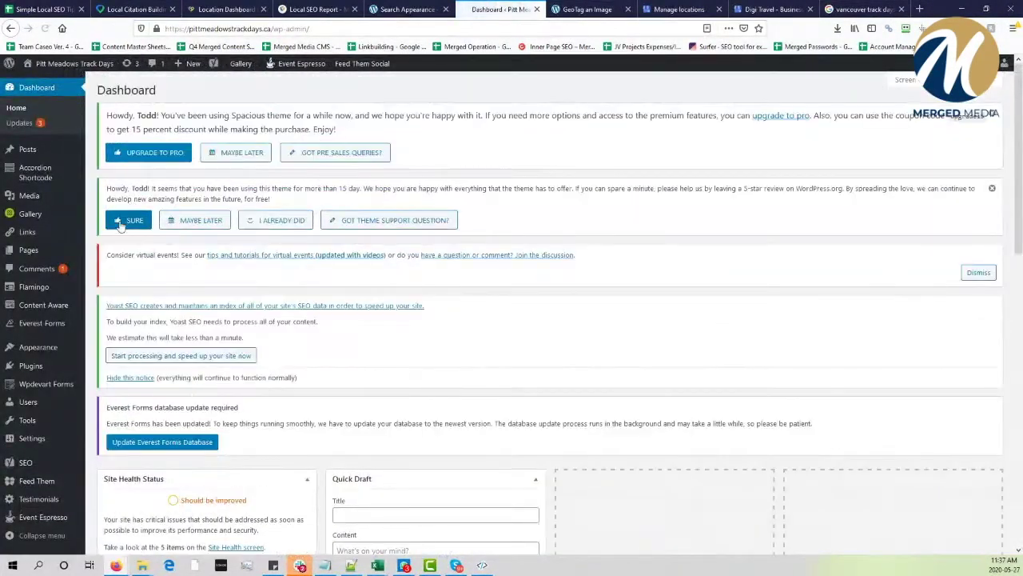
Open the list of all WordPress pages and recheck the homepage's URL and keyword in the worksheet
{"action": "mouse_move", "coordinate": [70, 328]}
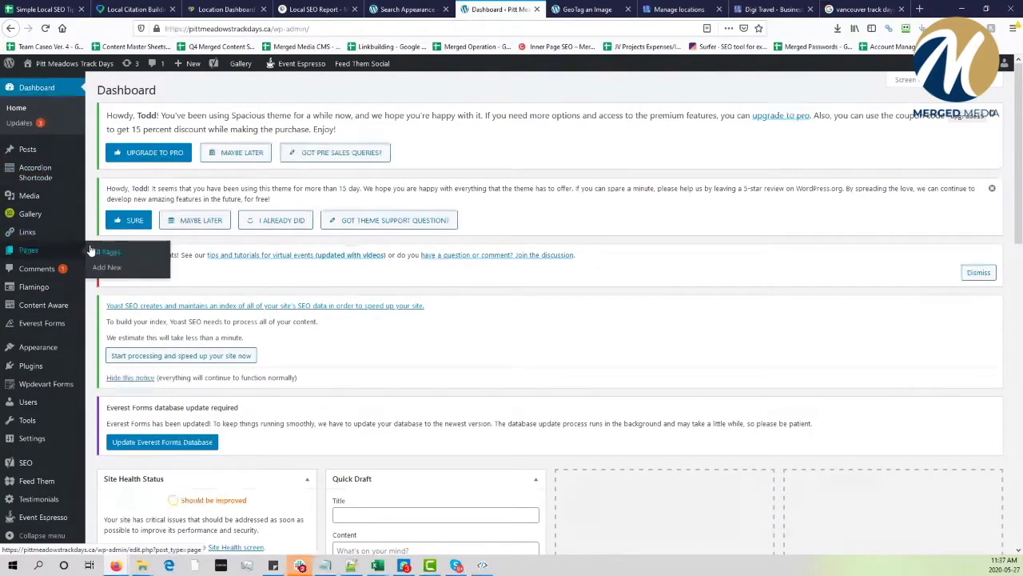
{"action": "left_click", "coordinate": [68, 7]}
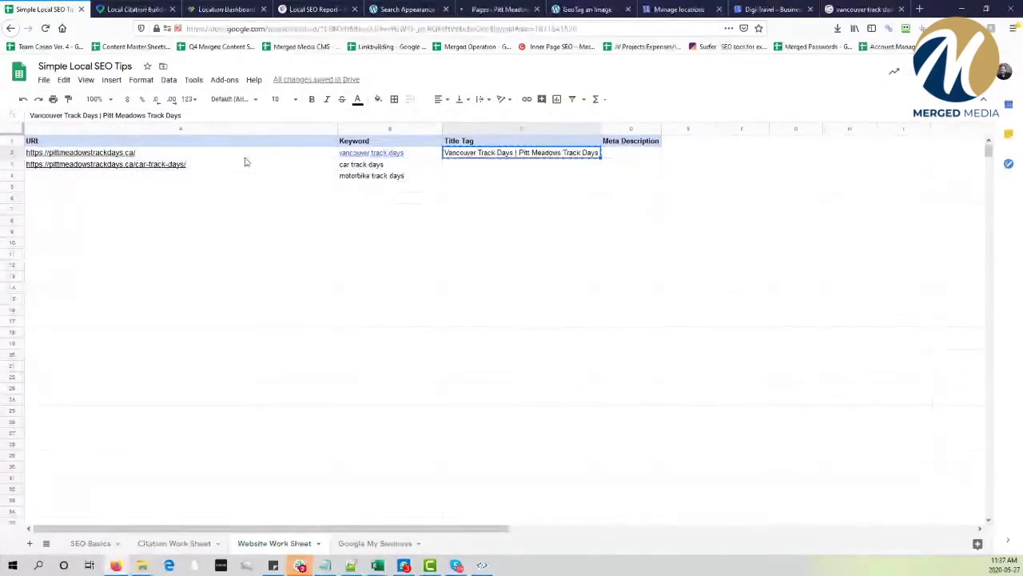
{"action": "mouse_move", "coordinate": [325, 166]}
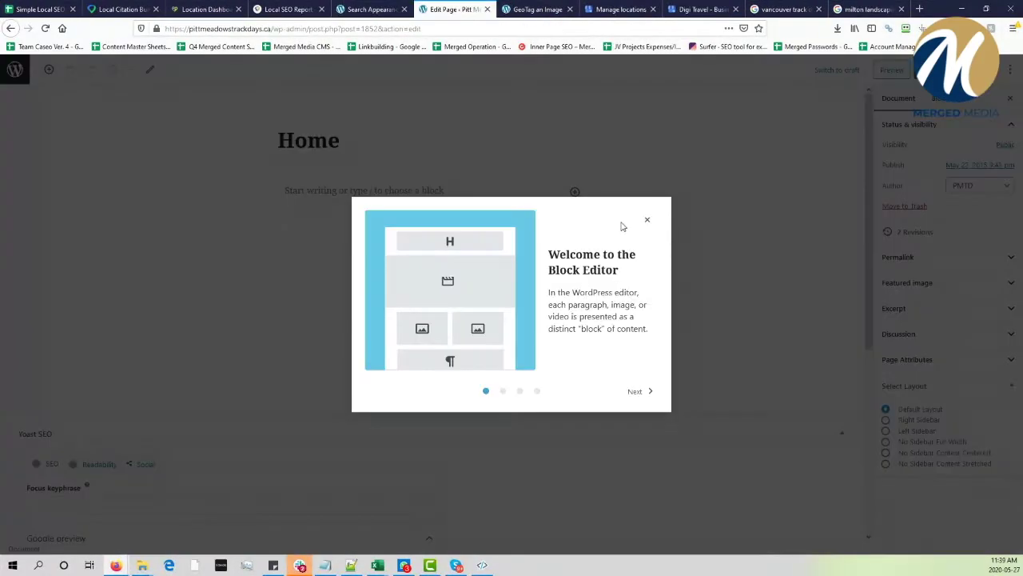
Dismiss the block editor welcome guide, open the Home page's Yoast snippet for editing and clear the default variables from its SEO title
{"action": "left_click", "coordinate": [647, 219]}
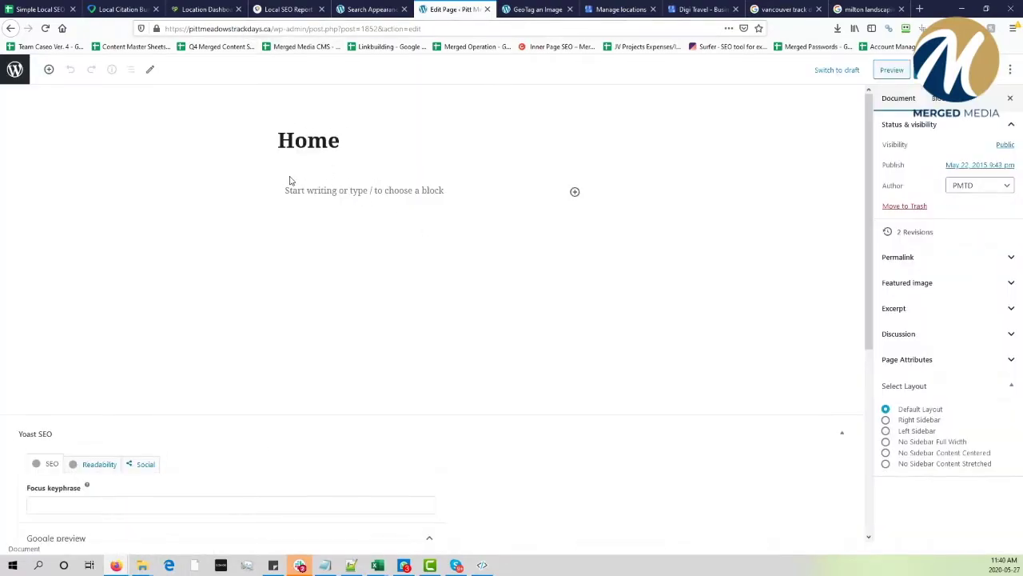
{"action": "scroll", "coordinate": [292, 176], "scroll_direction": "down", "scroll_amount": 4}
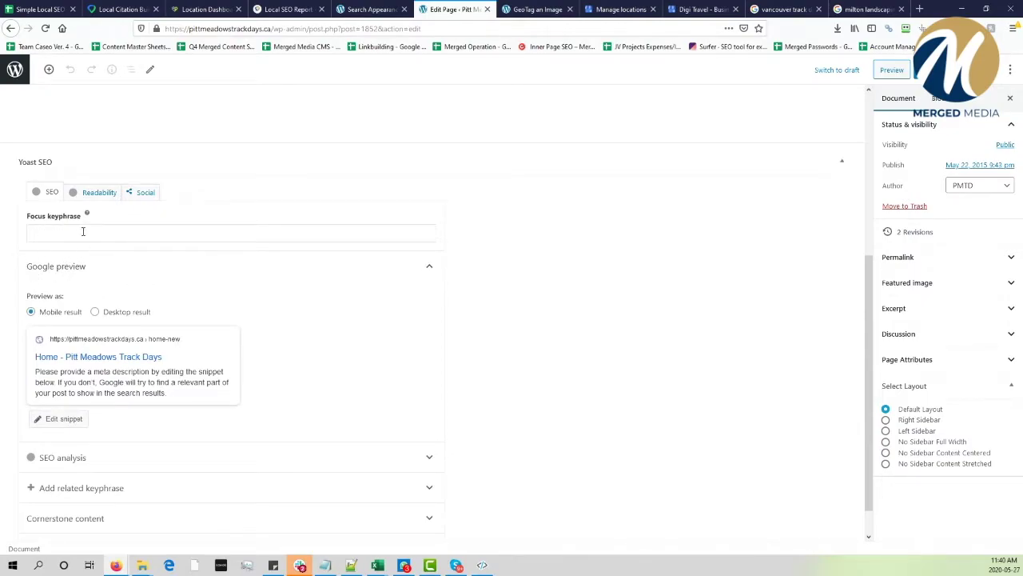
{"action": "scroll", "coordinate": [256, 312], "scroll_direction": "down", "scroll_amount": 1}
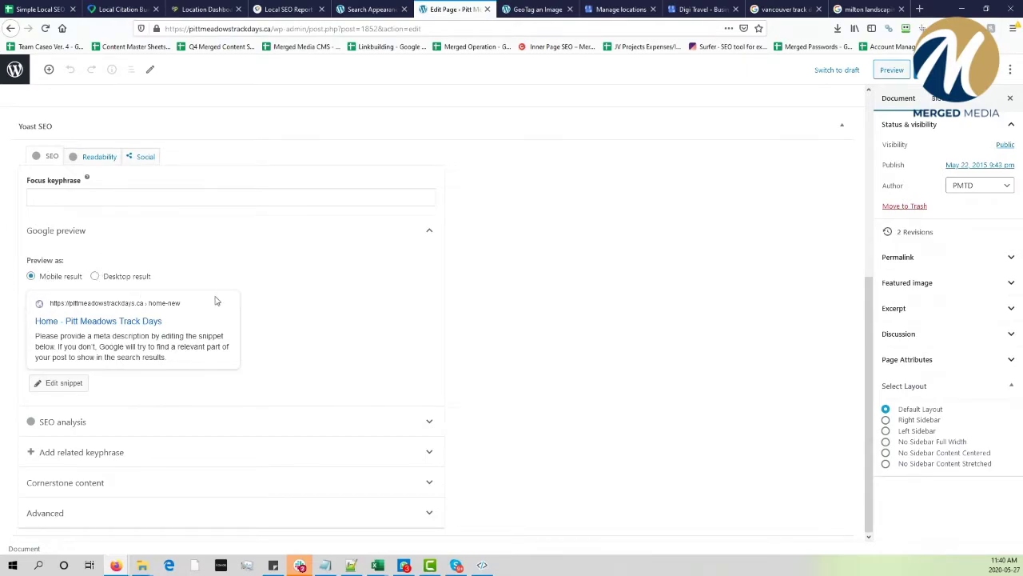
{"action": "left_click", "coordinate": [120, 326]}
{"action": "scroll", "coordinate": [132, 382], "scroll_direction": "down", "scroll_amount": 3}
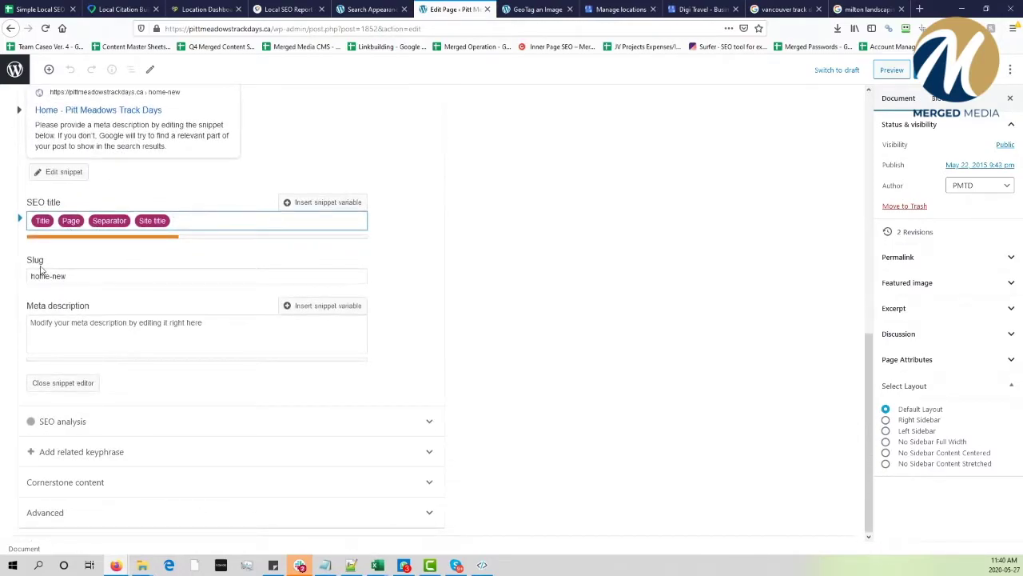
{"action": "left_click_drag", "start_coordinate": [168, 221], "coordinate": [30, 223]}
{"action": "key", "text": "BackSpace"}
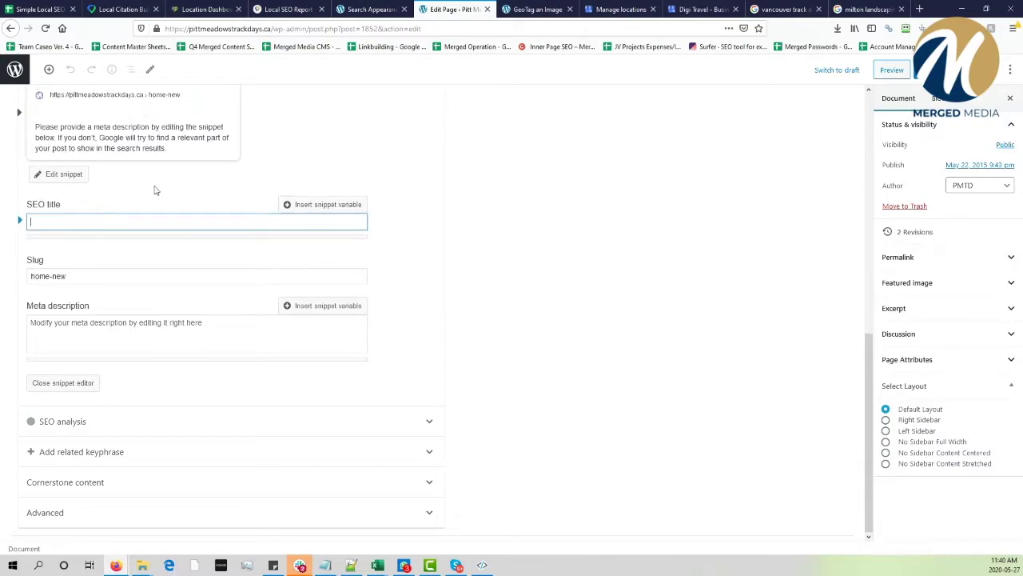
Copy the homepage title tag from the worksheet and enter "Vancouver Track Days | Pitt Meadows Track Days" as the Home page's SEO title
{"action": "left_click", "coordinate": [38, 8]}
{"action": "left_click", "coordinate": [537, 155]}
{"action": "key", "text": "ctrl+c"}
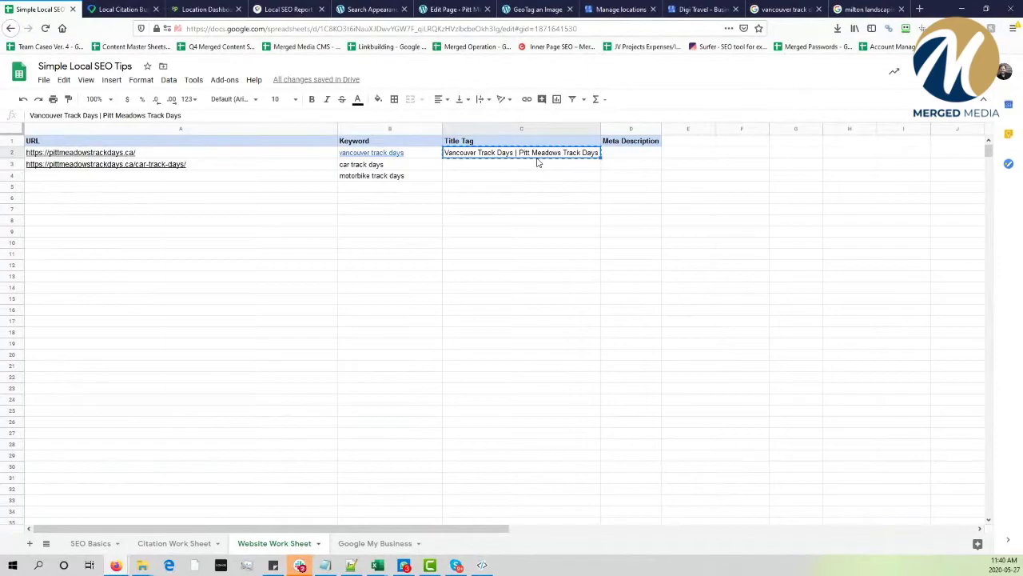
{"action": "left_click", "coordinate": [809, 8]}
{"action": "left_click", "coordinate": [482, 6]}
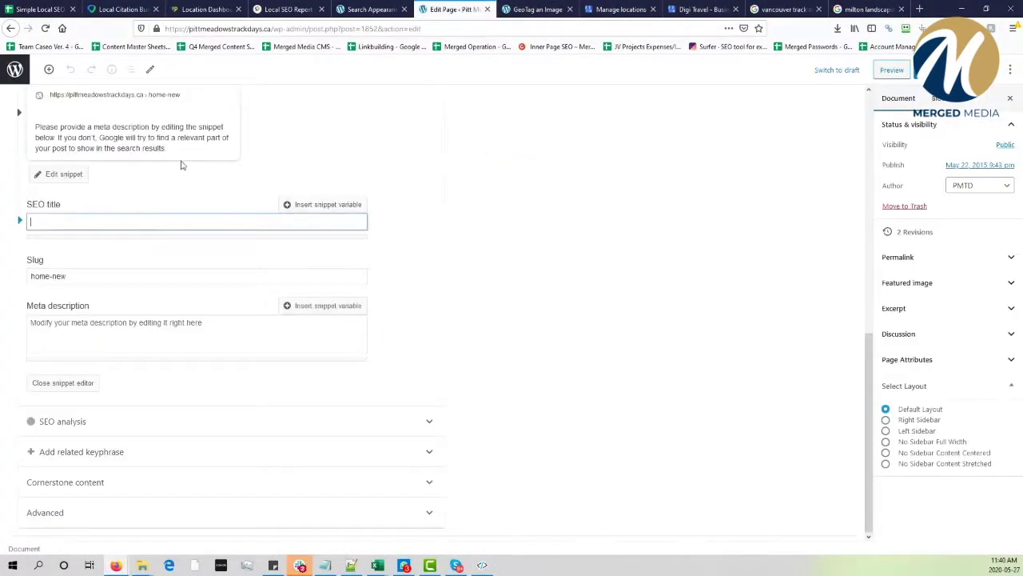
{"action": "left_click", "coordinate": [121, 233]}
{"action": "key", "text": "ctrl+v"}
{"action": "scroll", "coordinate": [152, 236], "scroll_direction": "up", "scroll_amount": 1}
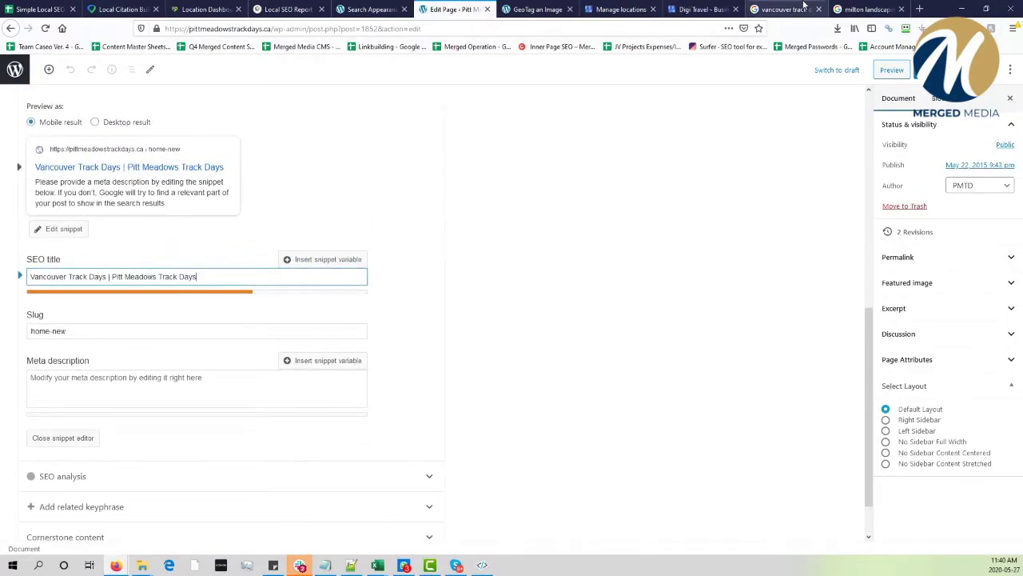
In the Google results for "vancouver track days", find the Pitt Meadows Track Days homepage listing and examine its current title
{"action": "left_click", "coordinate": [802, 8]}
{"action": "scroll", "coordinate": [211, 276], "scroll_direction": "down", "scroll_amount": 2}
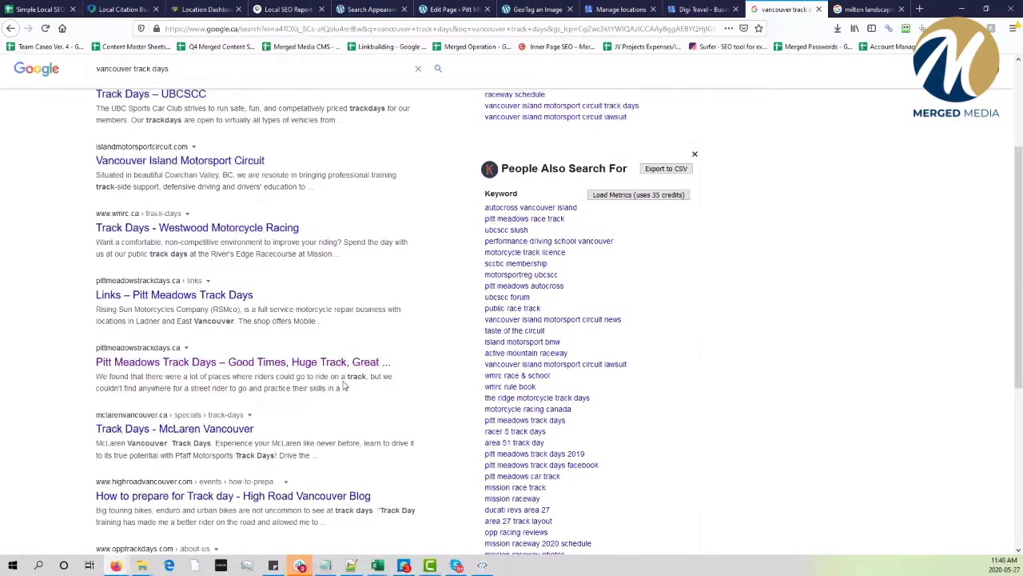
{"action": "scroll", "coordinate": [284, 375], "scroll_direction": "down", "scroll_amount": 1}
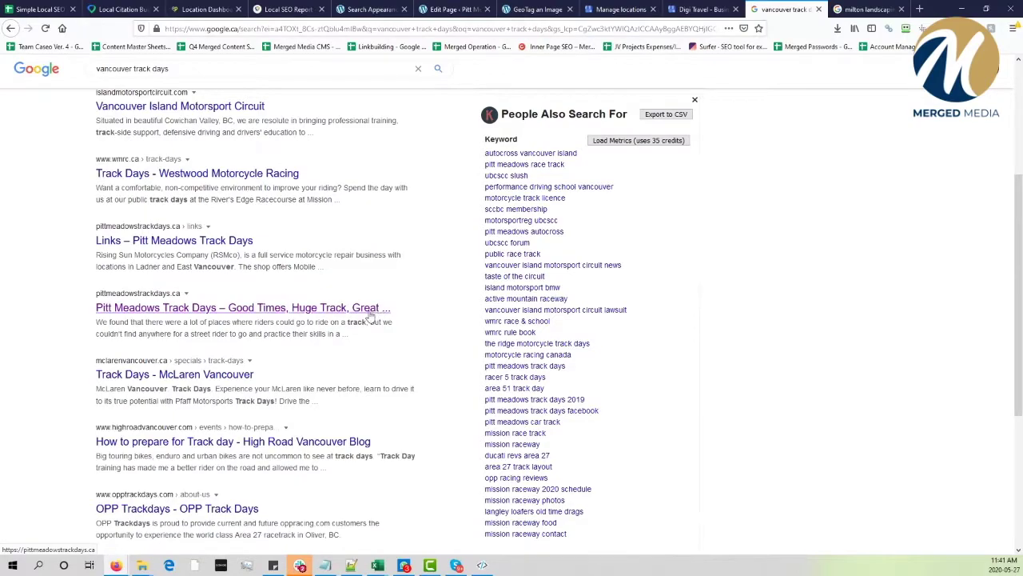
{"action": "left_click_drag", "start_coordinate": [91, 311], "coordinate": [354, 313]}
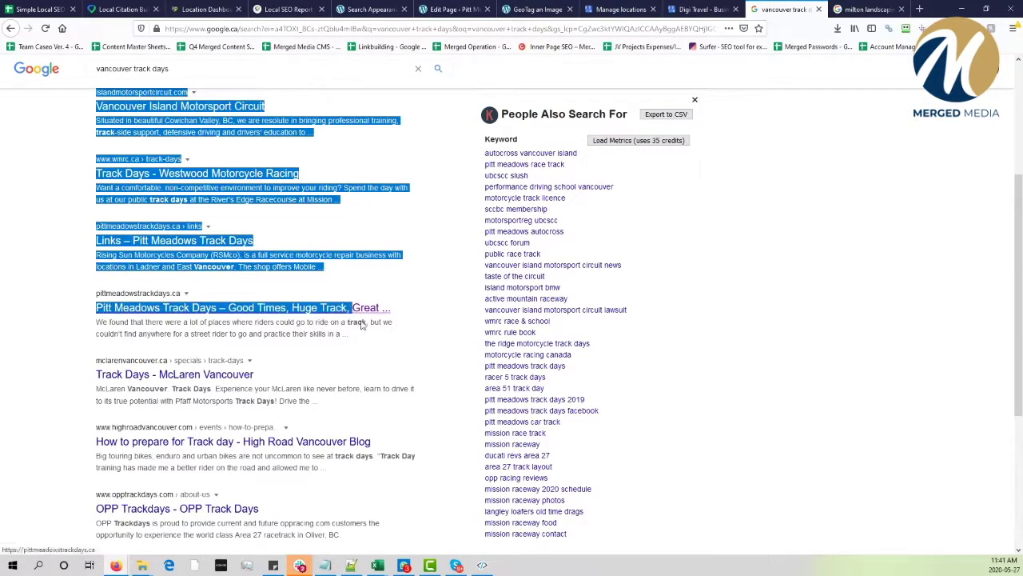
{"action": "left_click", "coordinate": [361, 344]}
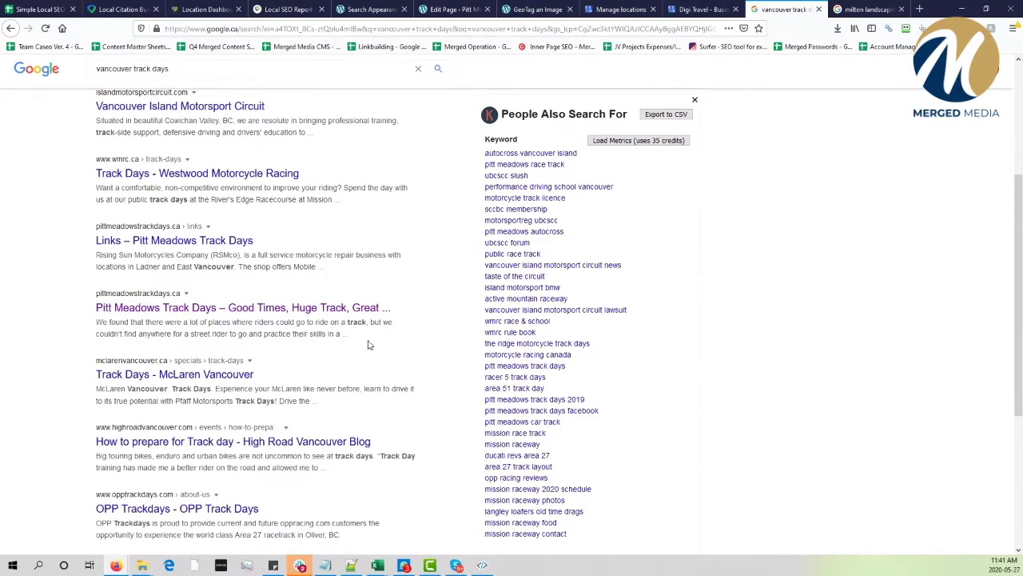
{"action": "scroll", "coordinate": [368, 344], "scroll_direction": "up", "scroll_amount": 1}
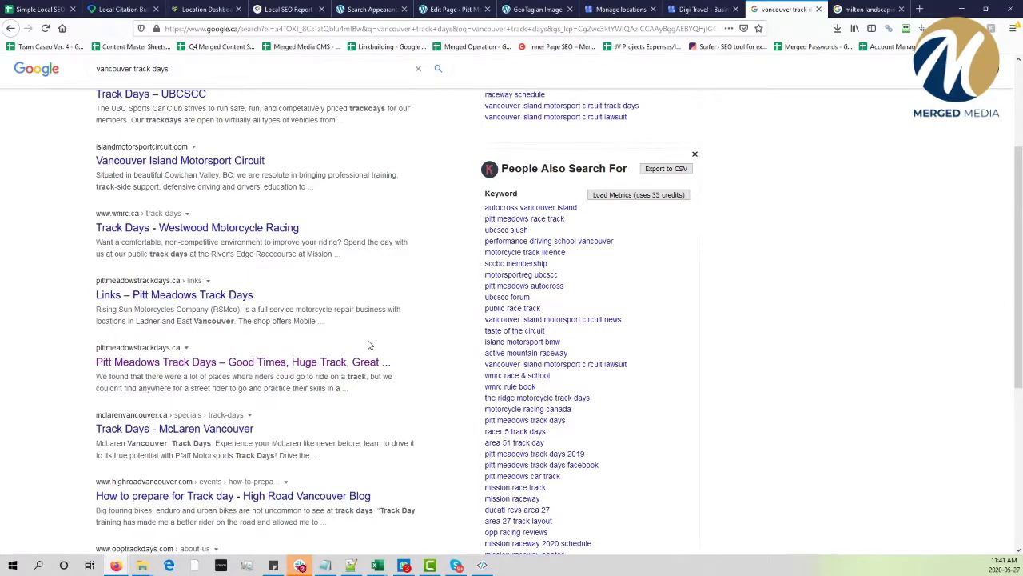
Return to the Home page's Yoast settings and highlight the SEO title to review its wording
{"action": "left_click", "coordinate": [452, 9]}
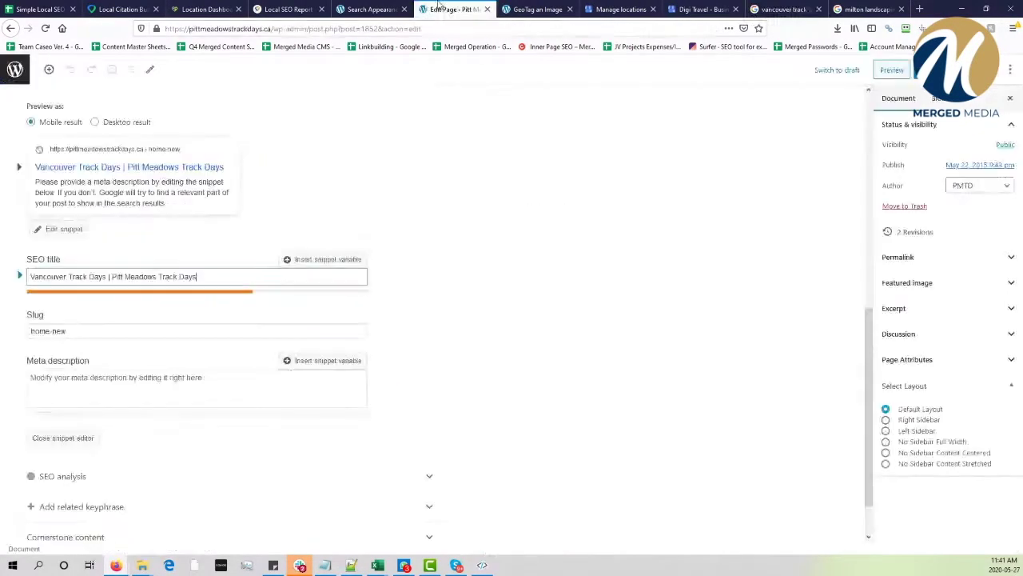
{"action": "left_click", "coordinate": [216, 276]}
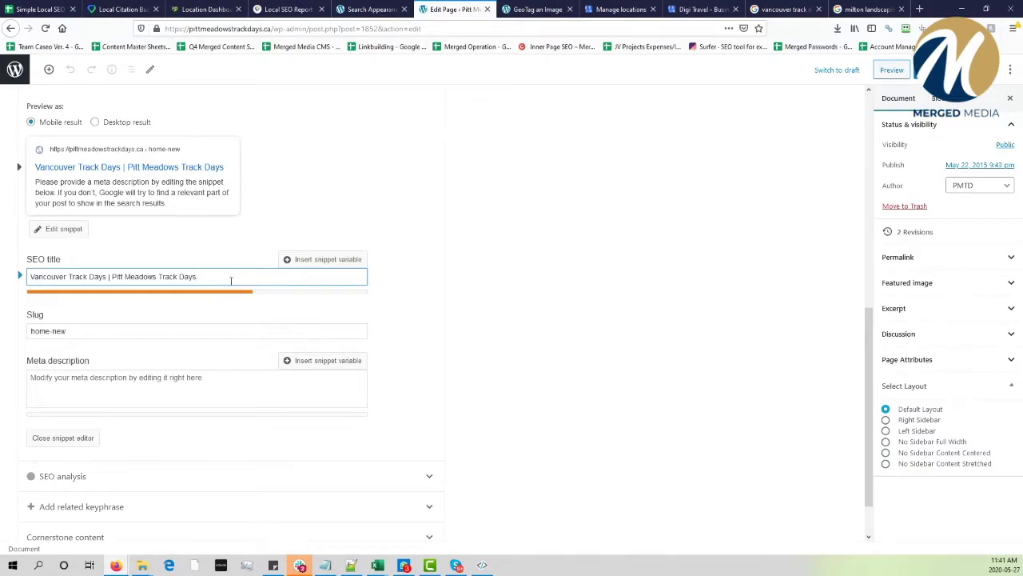
{"action": "left_click_drag", "start_coordinate": [228, 276], "coordinate": [15, 287]}
{"action": "left_click", "coordinate": [188, 286]}
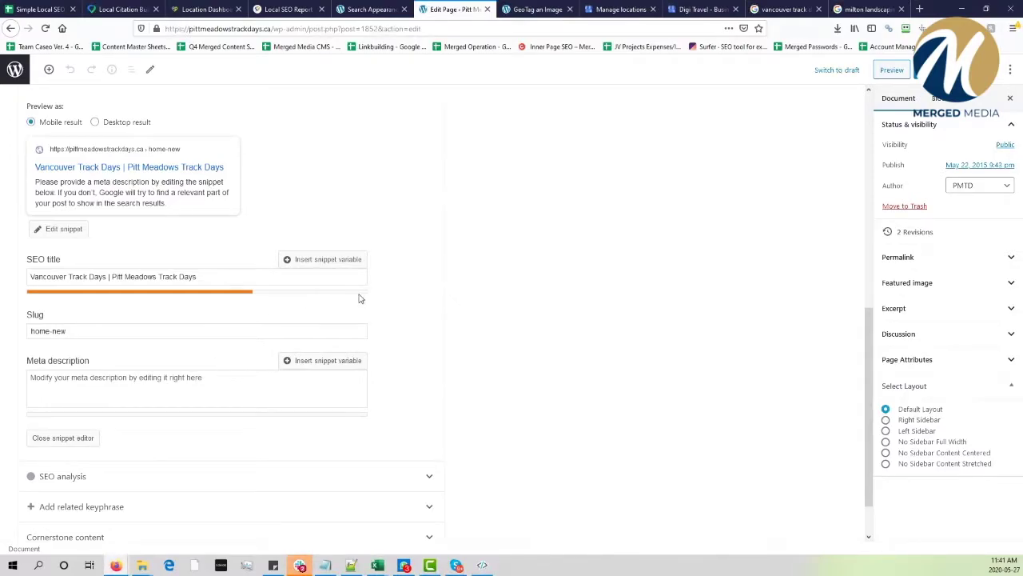
Switch to the Google results for "milton landscaping" and examine how the organic listings word their title tags, including CF Landscaping's
{"action": "scroll", "coordinate": [460, 354], "scroll_direction": "down", "scroll_amount": 1}
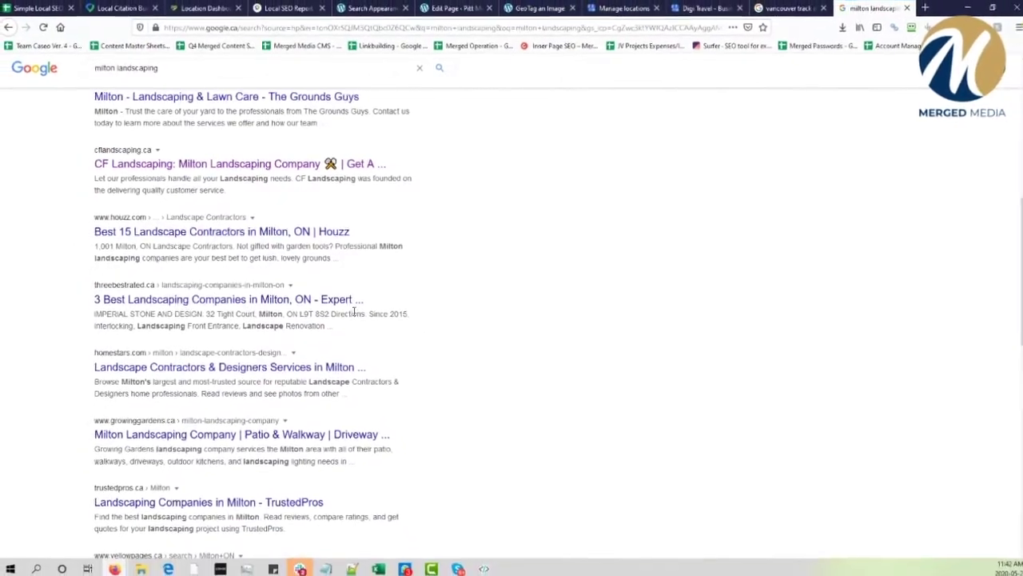
{"action": "scroll", "coordinate": [482, 326], "scroll_direction": "up", "scroll_amount": 3}
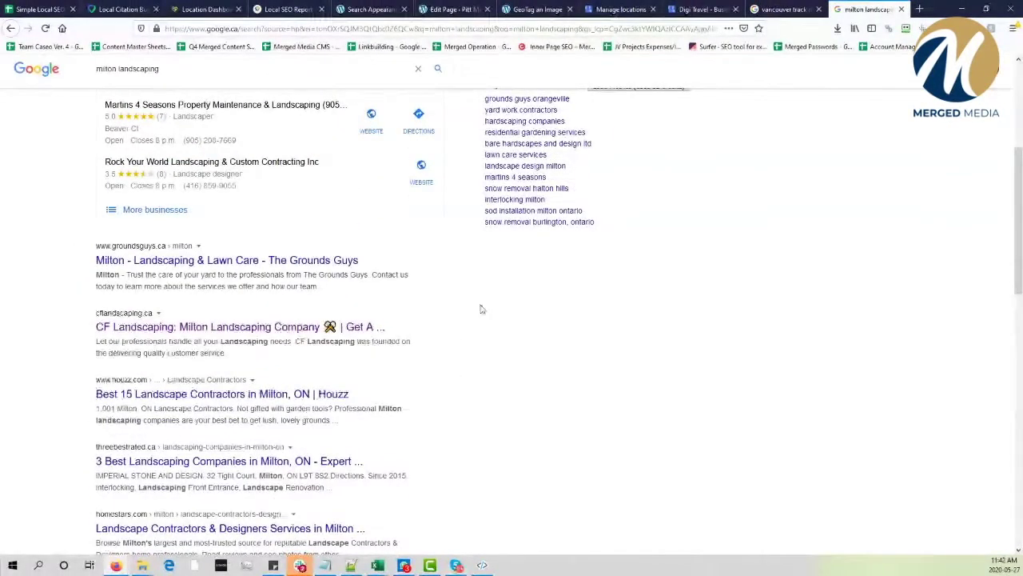
{"action": "scroll", "coordinate": [482, 308], "scroll_direction": "up", "scroll_amount": 1}
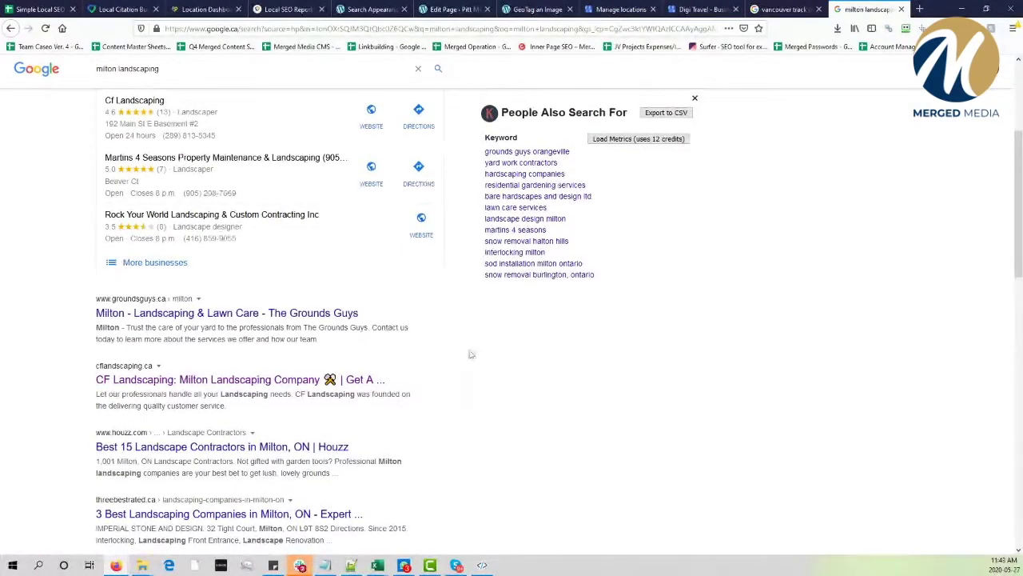
{"action": "scroll", "coordinate": [470, 354], "scroll_direction": "down", "scroll_amount": 2}
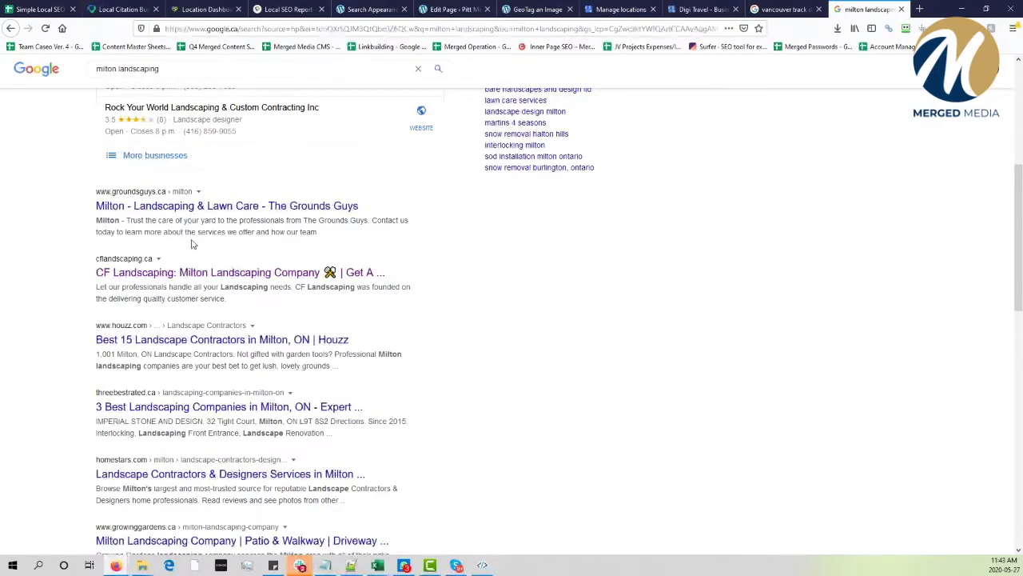
{"action": "scroll", "coordinate": [161, 237], "scroll_direction": "down", "scroll_amount": 1}
{"action": "scroll", "coordinate": [162, 238], "scroll_direction": "down", "scroll_amount": 1}
{"action": "scroll", "coordinate": [120, 231], "scroll_direction": "up", "scroll_amount": 1}
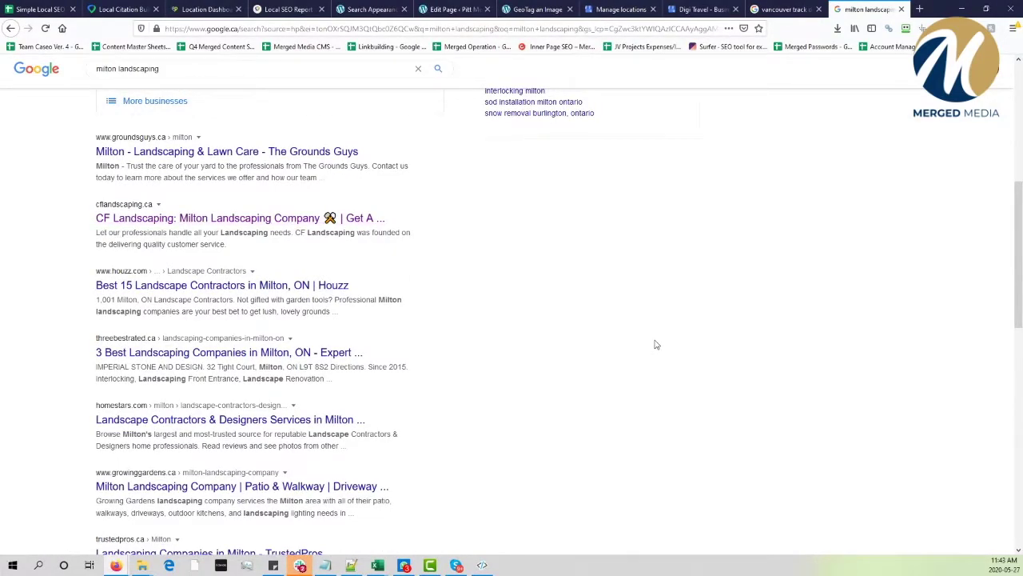
{"action": "scroll", "coordinate": [547, 315], "scroll_direction": "up", "scroll_amount": 2}
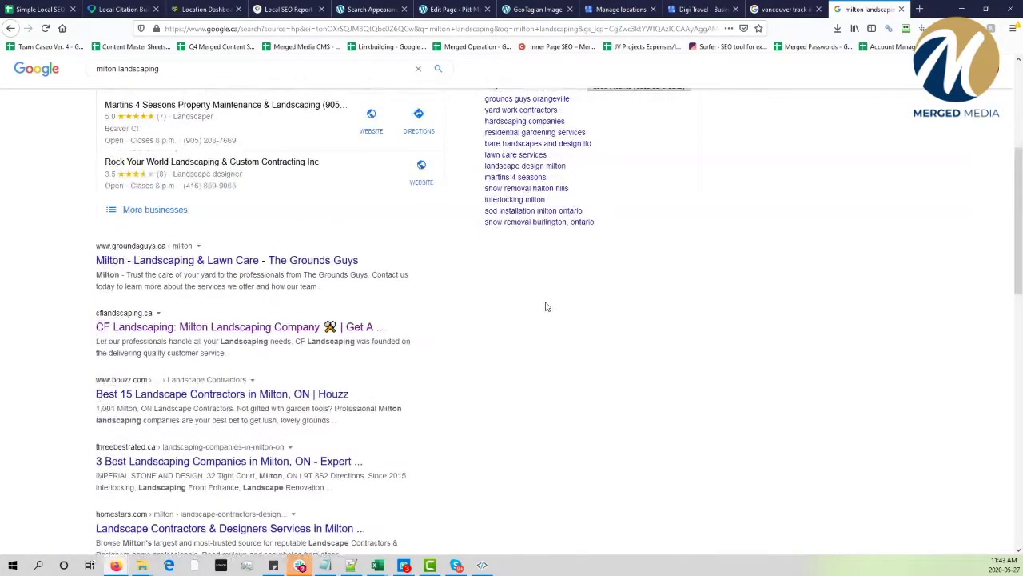